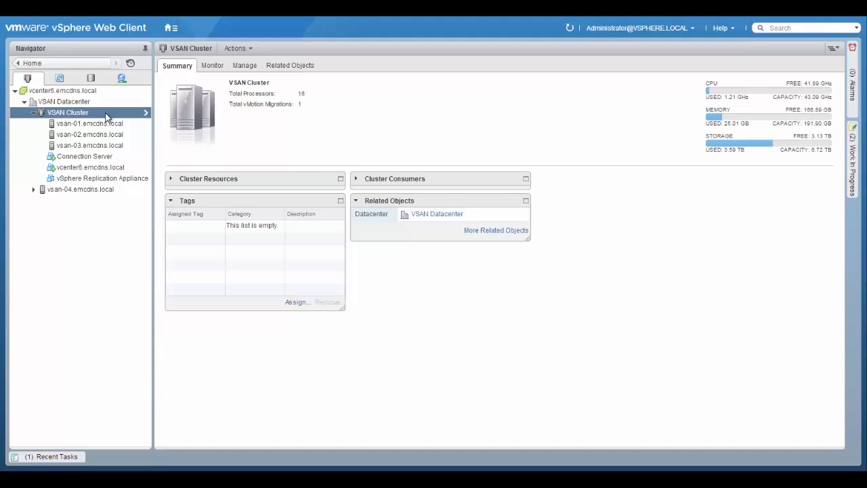
Review the VMkernel adapters on hosts vsan-01, vsan-02 and vsan-03, checking the DPG-VSAN adapter's enabled services.
click(114, 124)
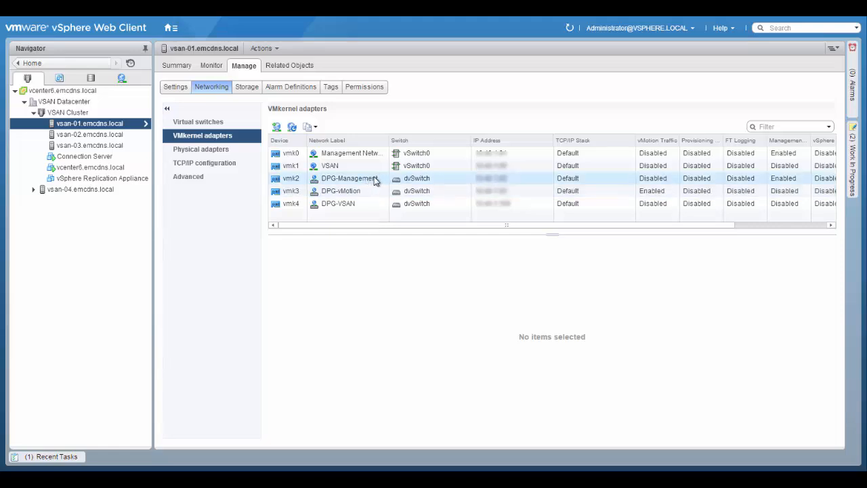
click(363, 204)
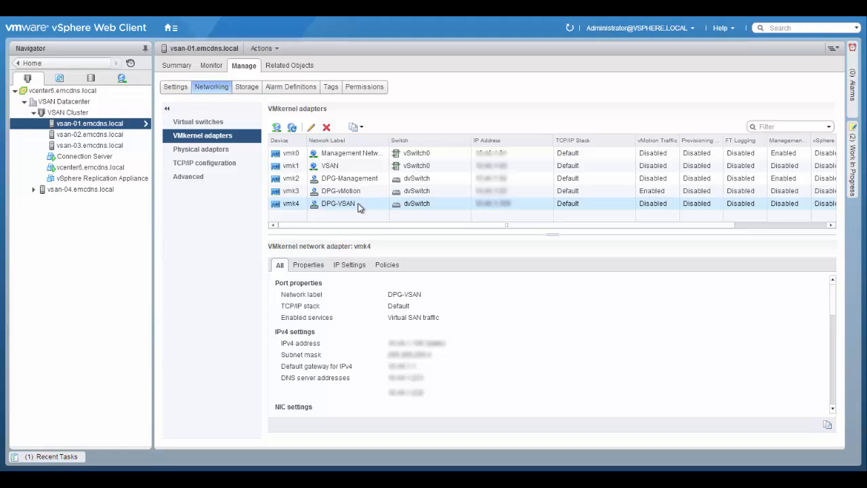
click(112, 136)
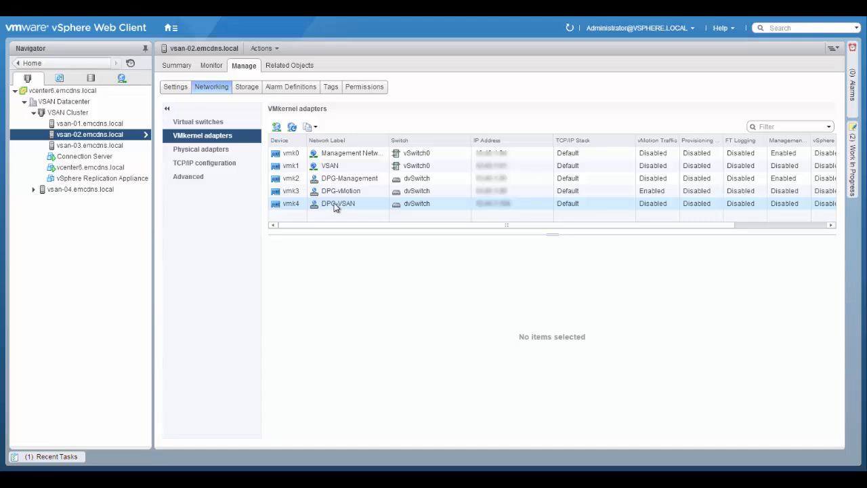
click(112, 148)
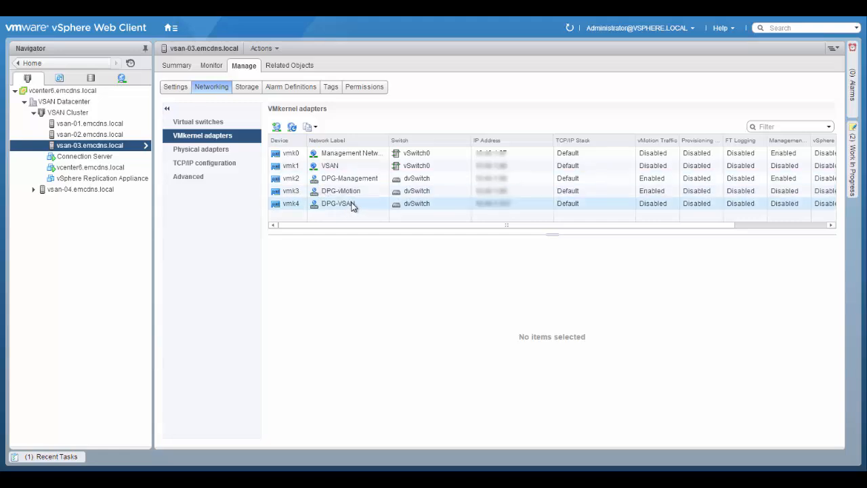
Start a new VMkernel network adapter on vsan-04.emcdns.local using the existing DPG-VSAN network, with Virtual SAN traffic enabled.
click(87, 193)
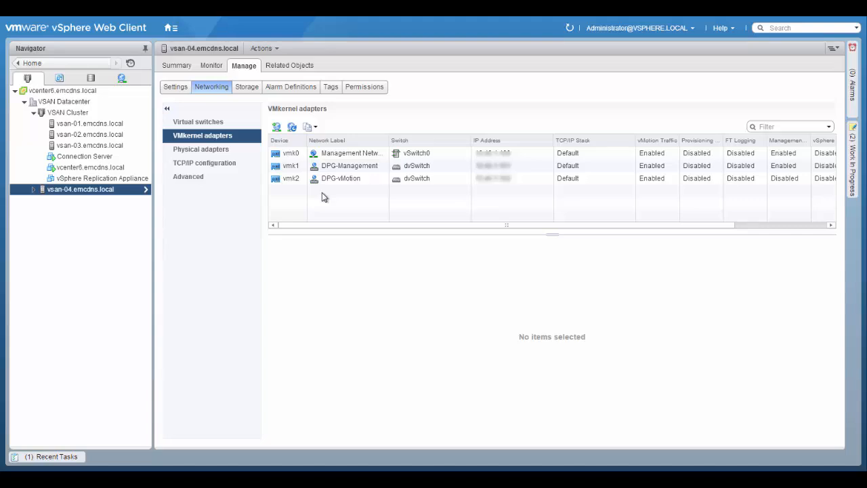
click(276, 130)
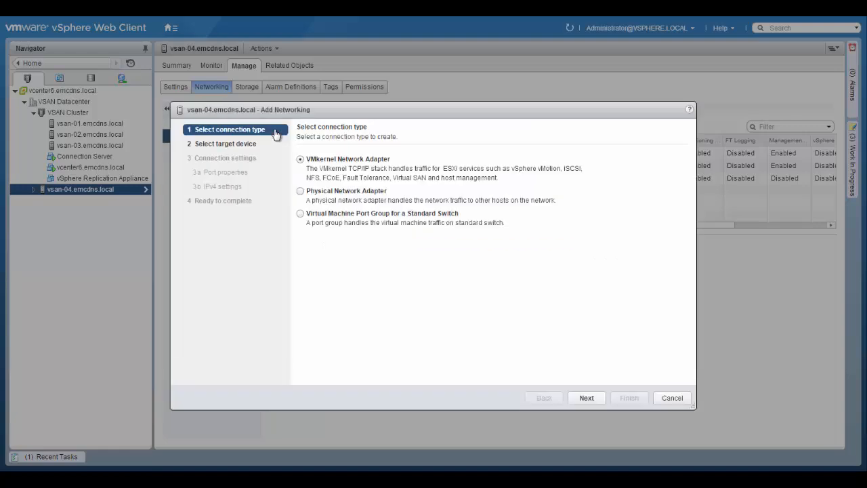
click(586, 398)
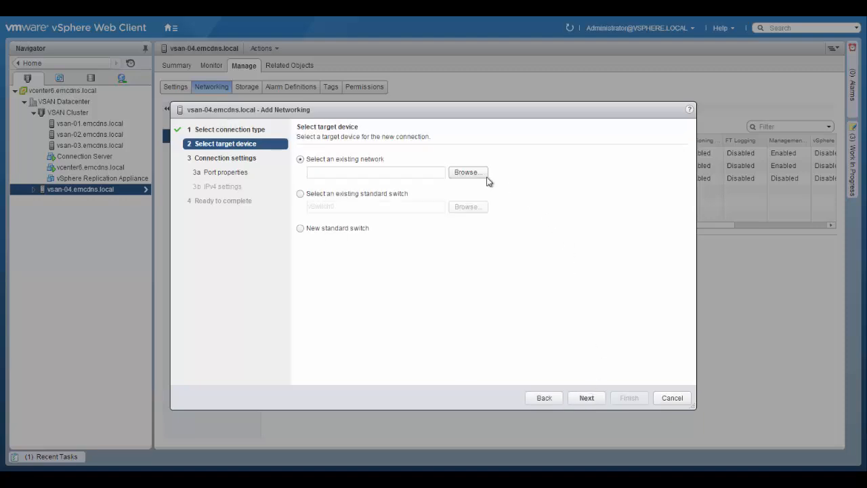
click(466, 173)
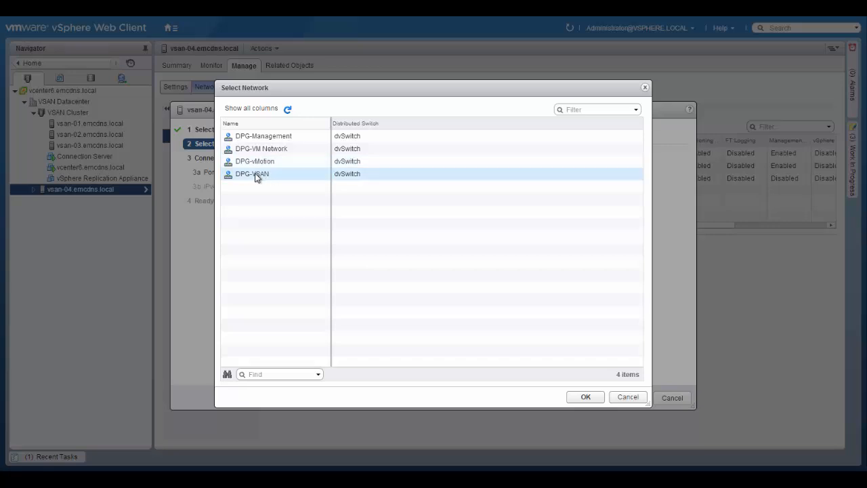
click(257, 176)
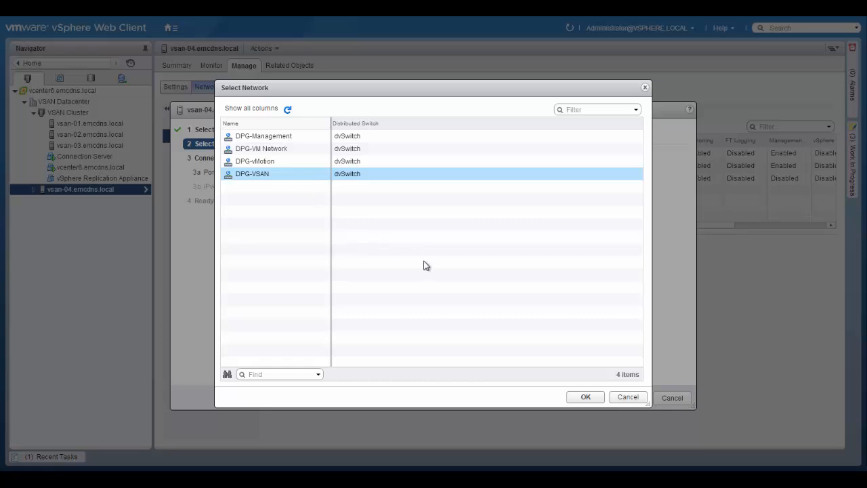
click(587, 400)
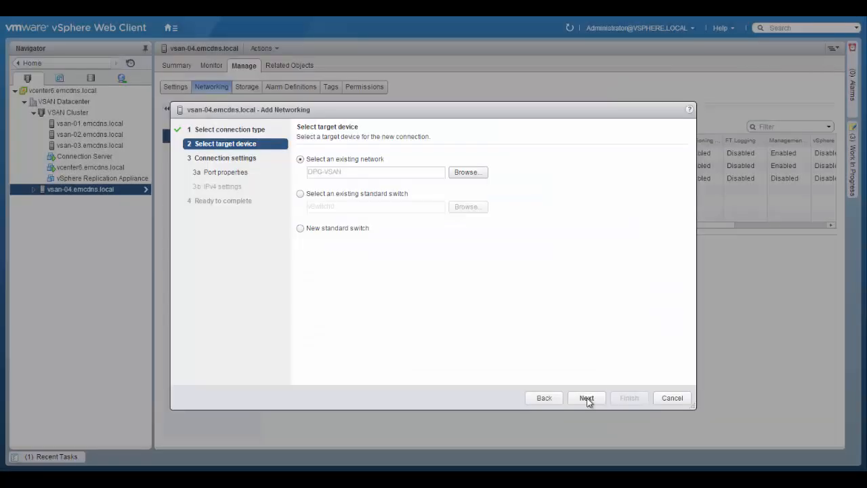
click(587, 398)
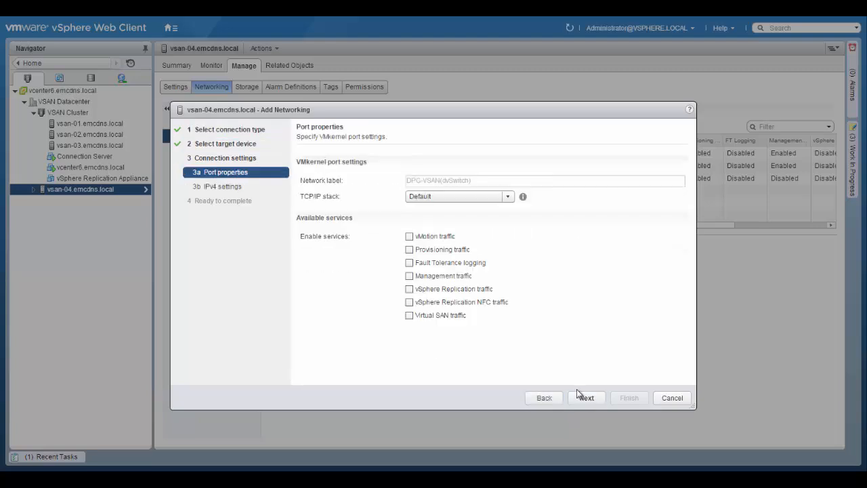
click(409, 316)
click(596, 402)
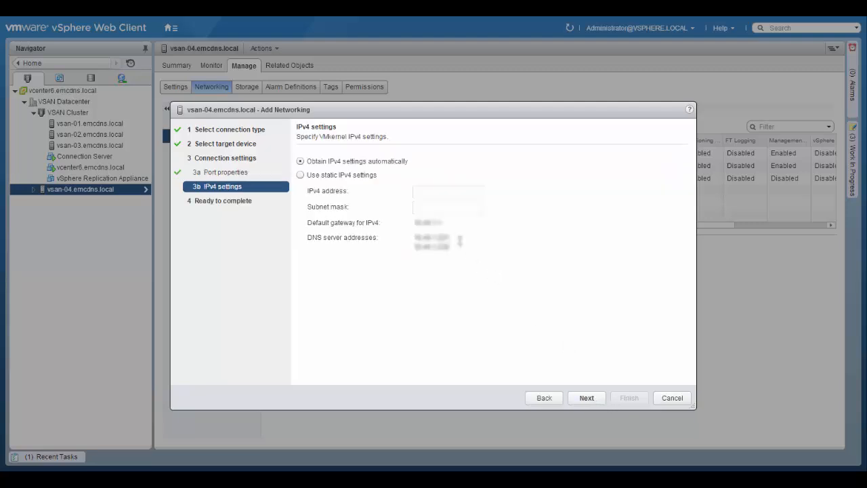
Give the new adapter a static IPv4 address with subnet mask 255.255.255.0, create it and show its details.
click(359, 177)
click(420, 191)
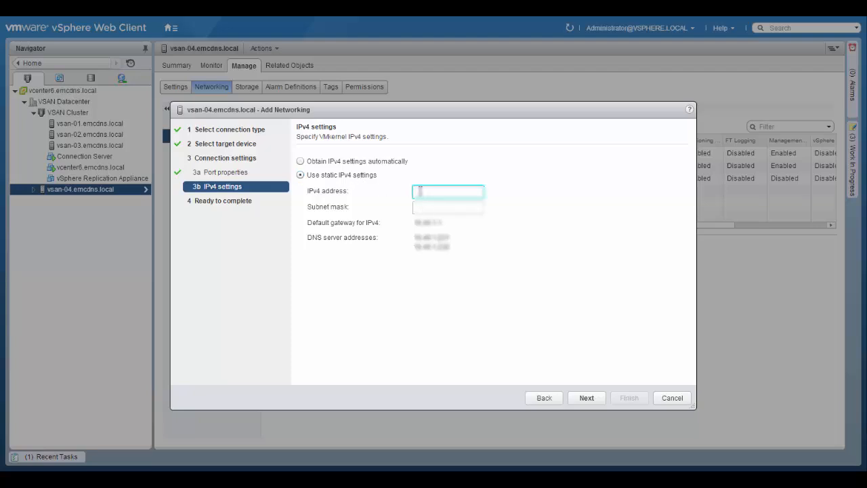
text(10.40.1.15)
key(Tab)
text(255.255.)
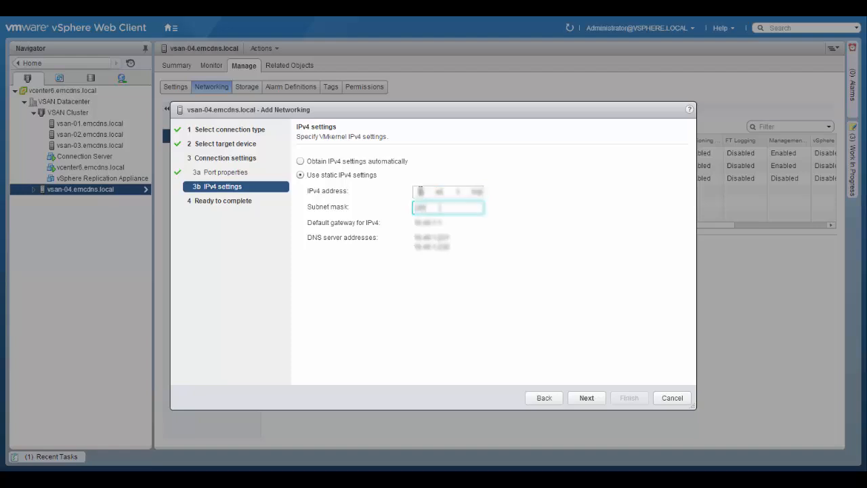
text(255.0)
click(578, 402)
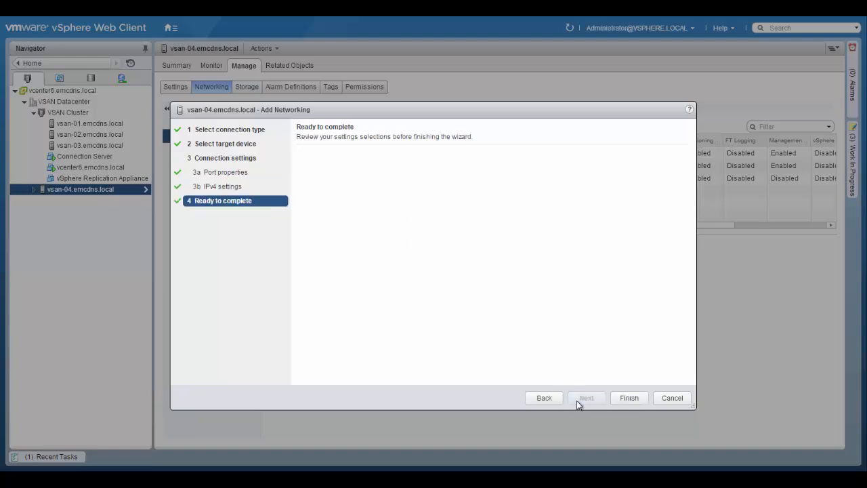
click(635, 402)
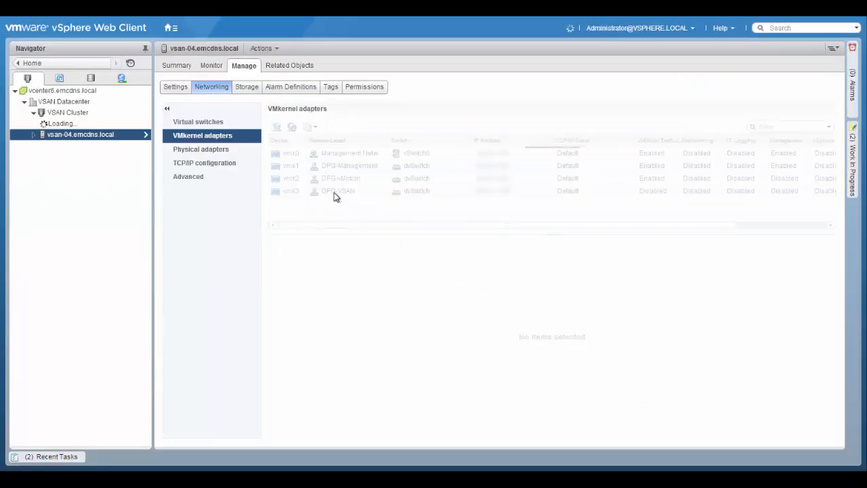
click(372, 191)
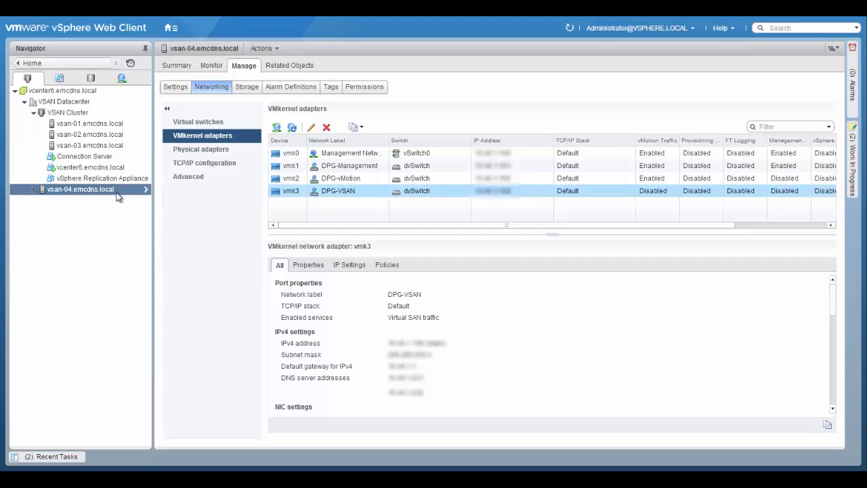
Turn on Virtual SAN for VSAN Cluster with disks added to storage manually, and refresh the cluster's status.
click(70, 116)
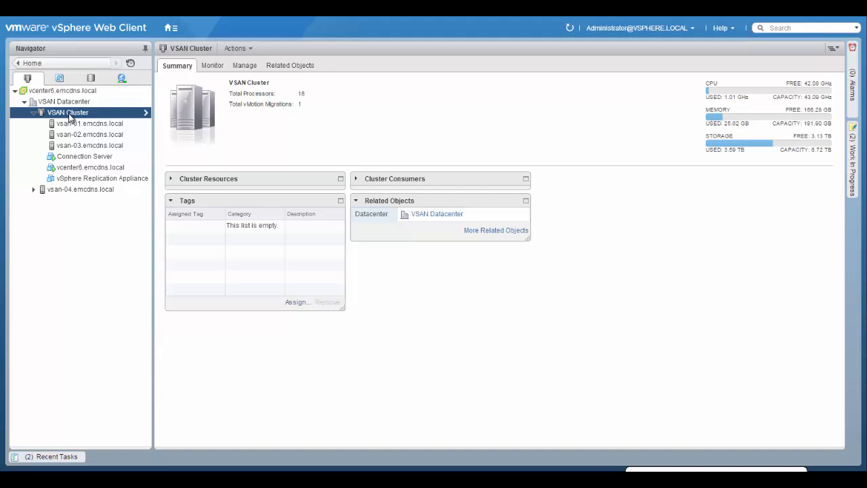
click(245, 67)
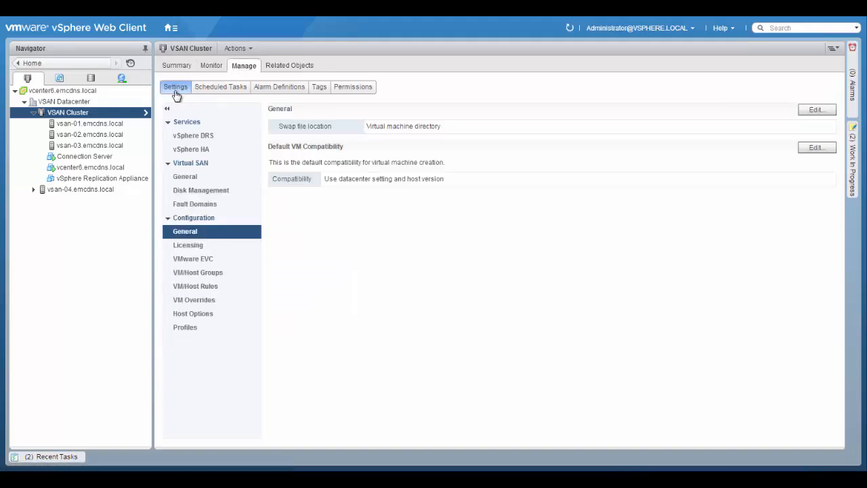
click(185, 177)
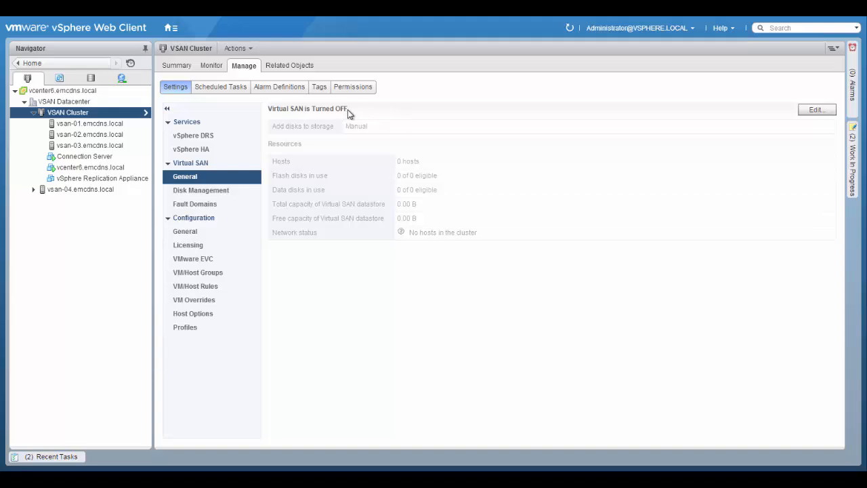
click(818, 109)
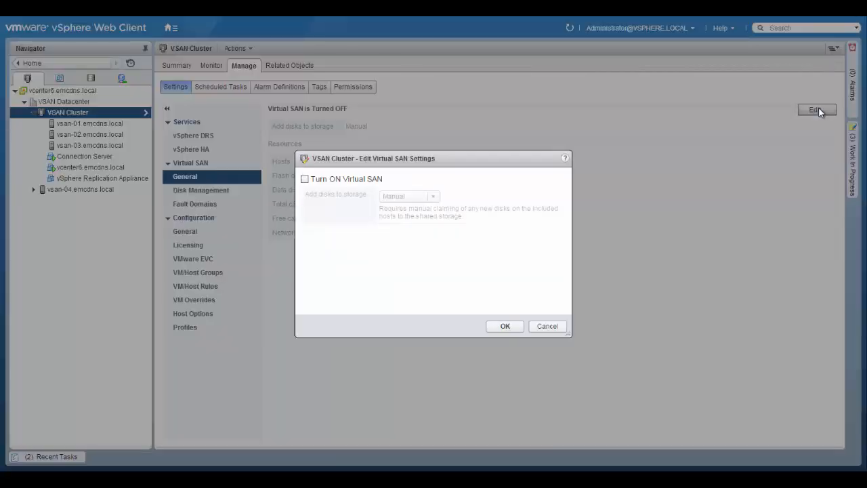
click(304, 179)
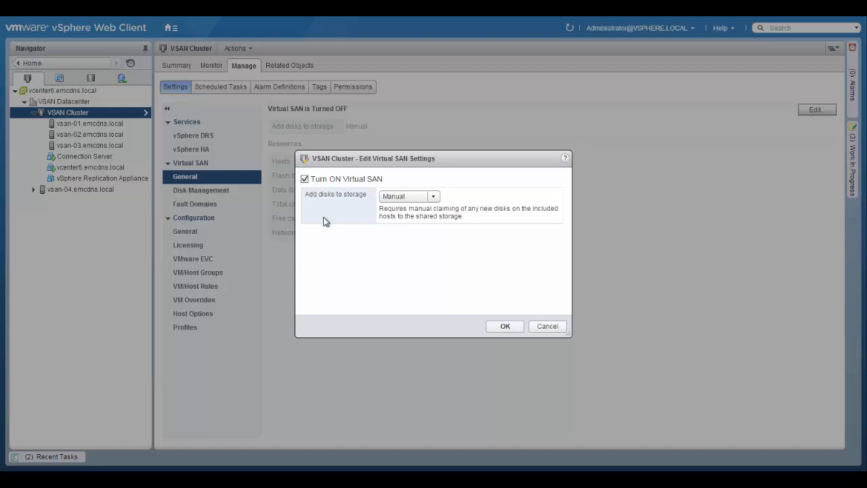
click(435, 197)
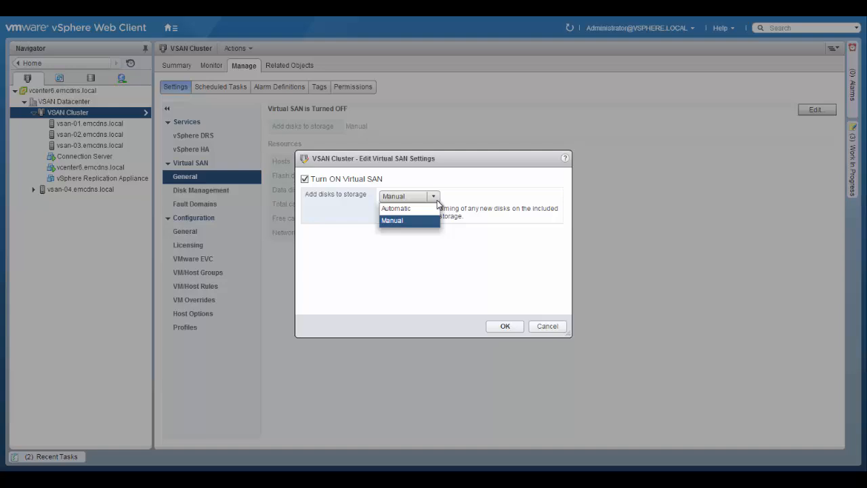
click(409, 221)
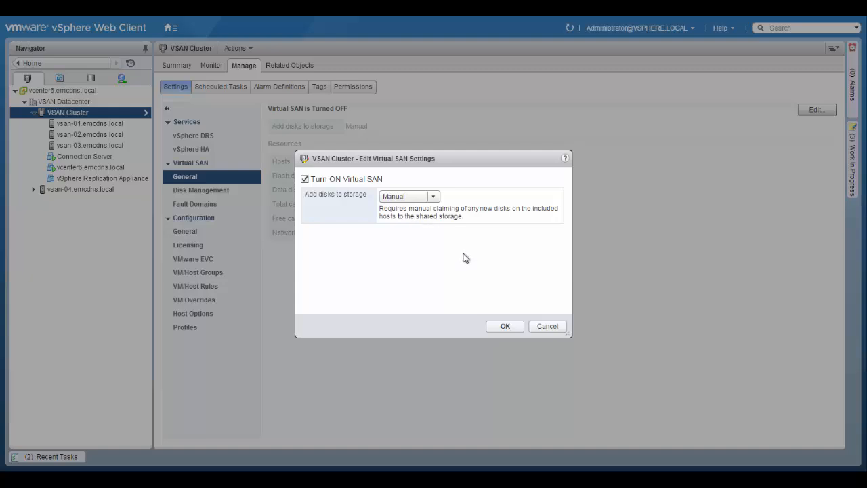
click(504, 326)
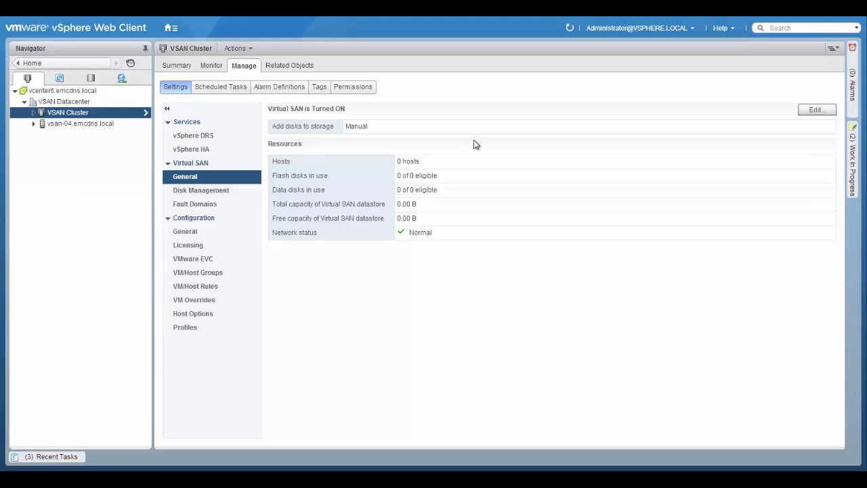
click(570, 31)
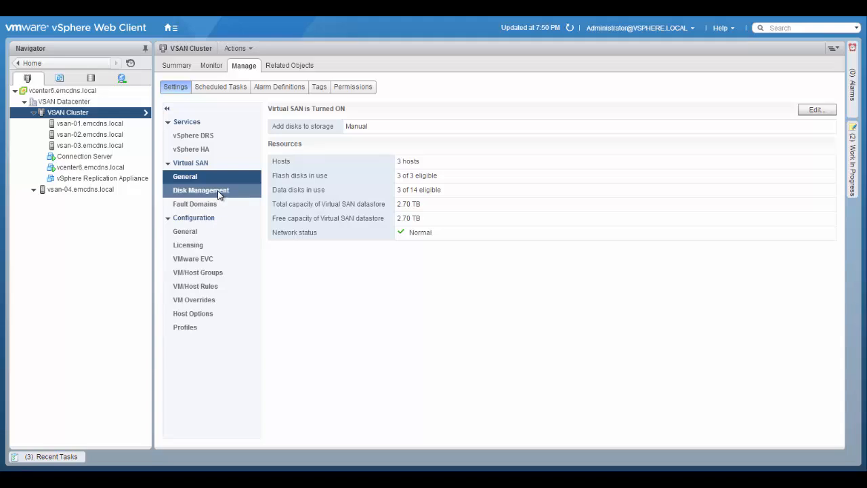
Review the cluster's licensing, its fault domains, and the disks in the disk group of host vsan-01.
click(196, 245)
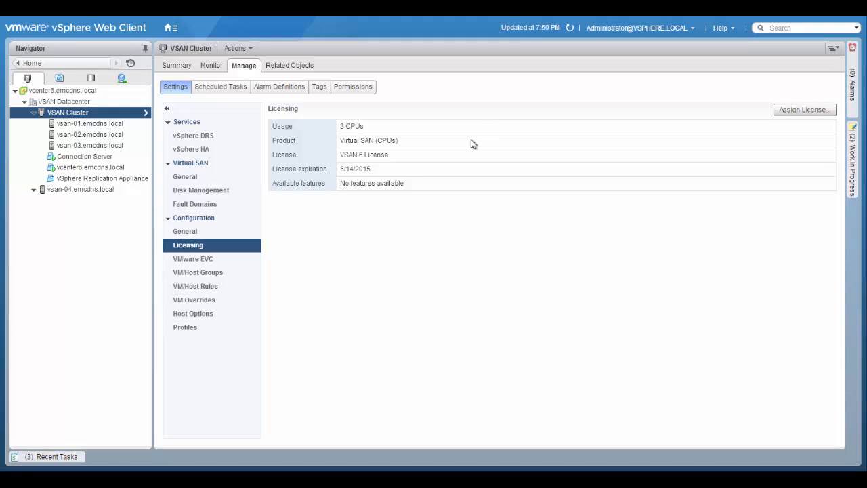
click(204, 205)
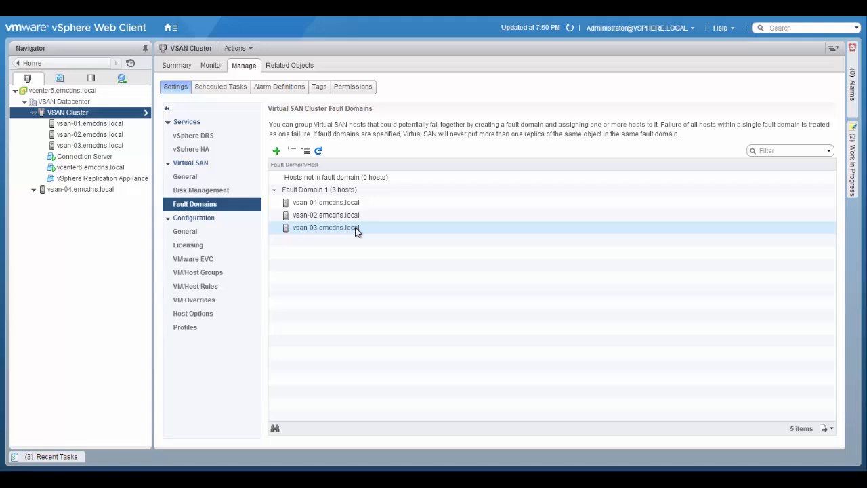
click(222, 191)
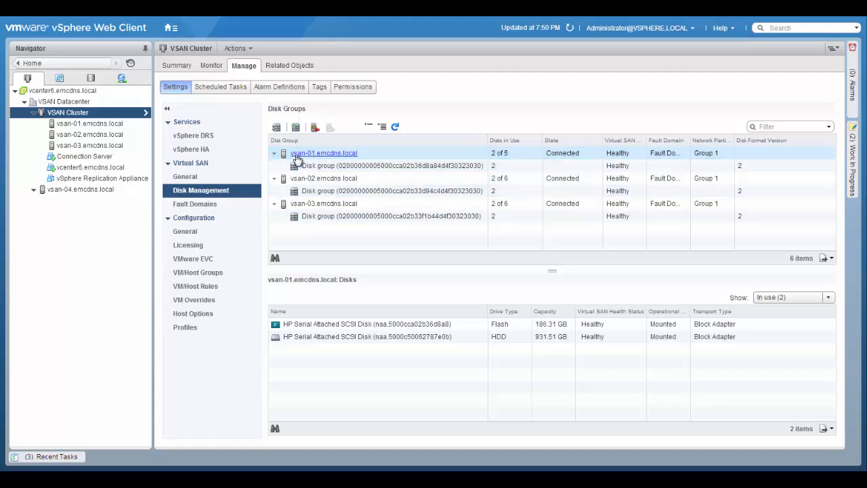
click(396, 155)
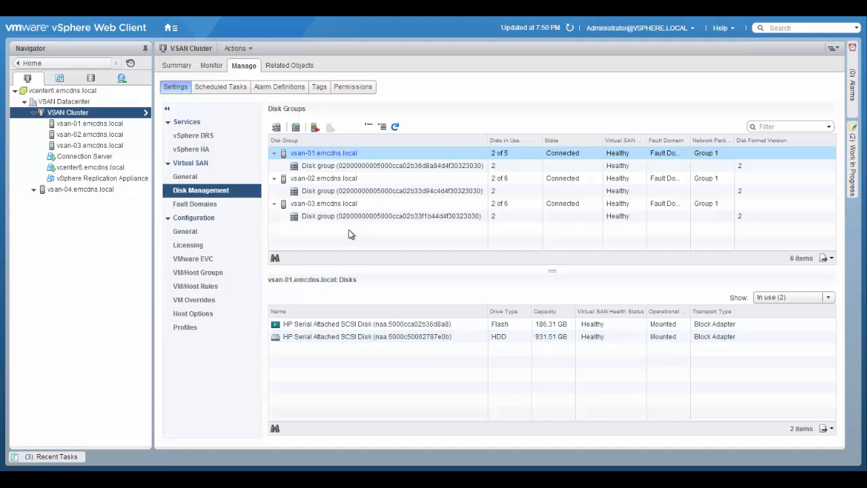
click(323, 168)
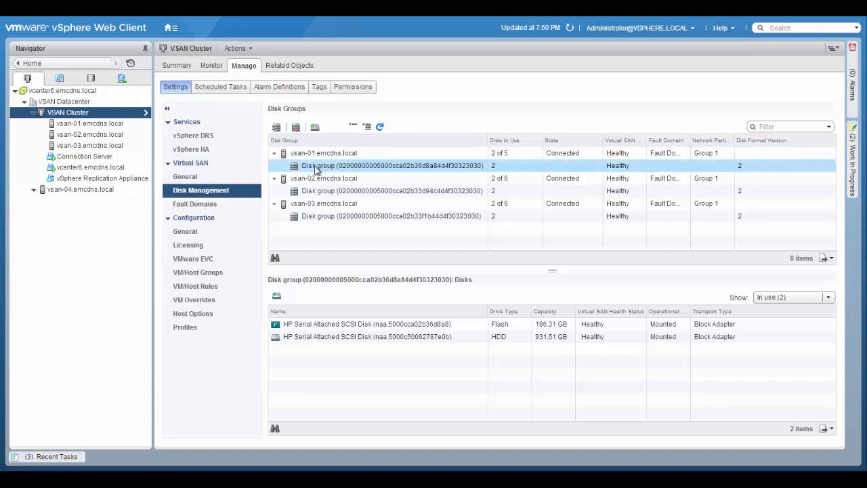
Claim all eligible disks on hosts vsan-01, vsan-02 and vsan-03 for Virtual SAN use.
click(276, 133)
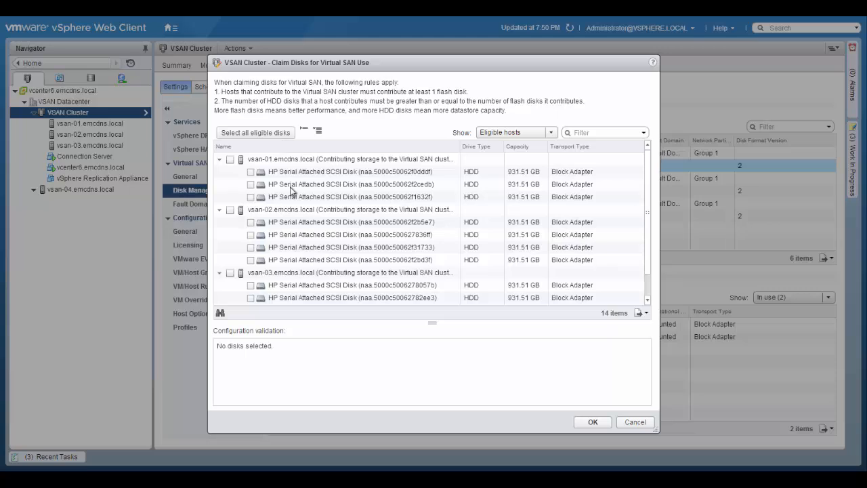
click(262, 135)
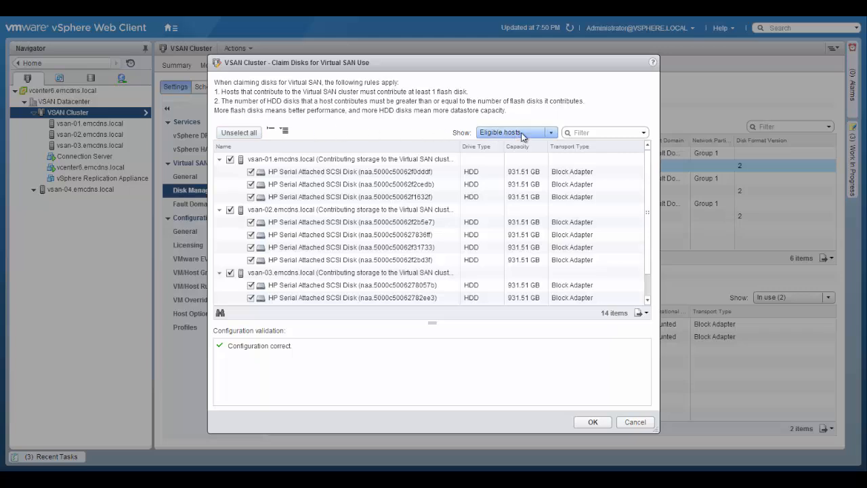
click(552, 134)
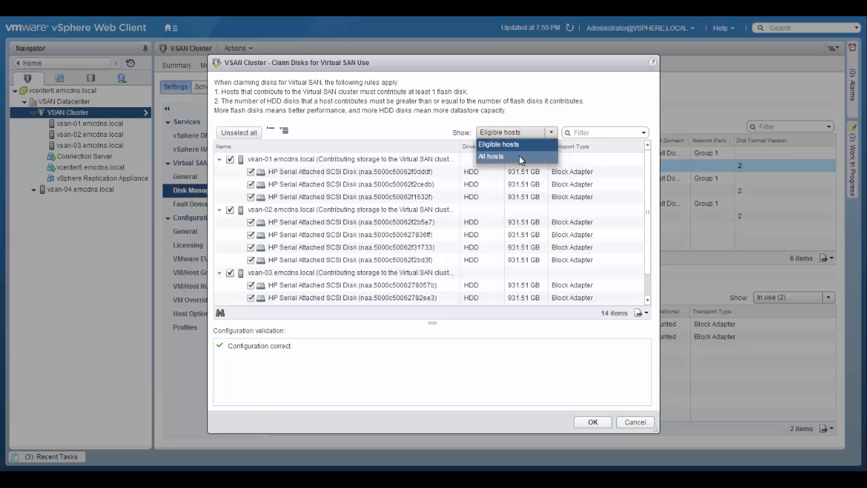
click(524, 111)
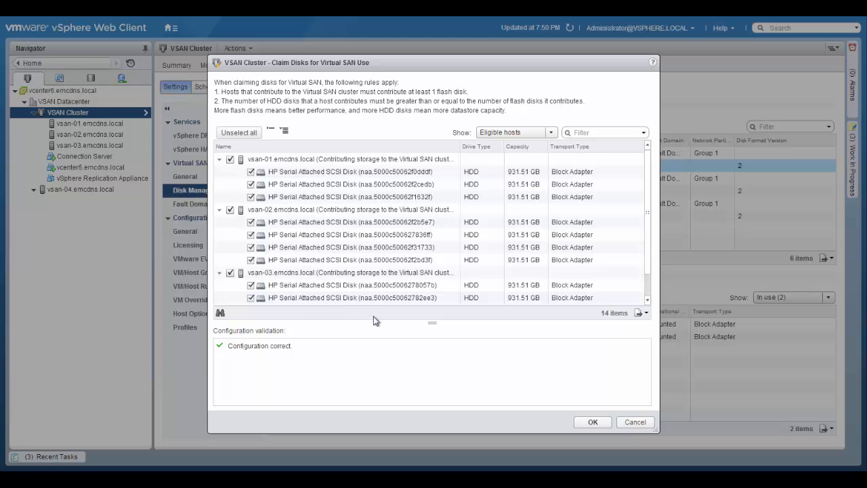
click(590, 422)
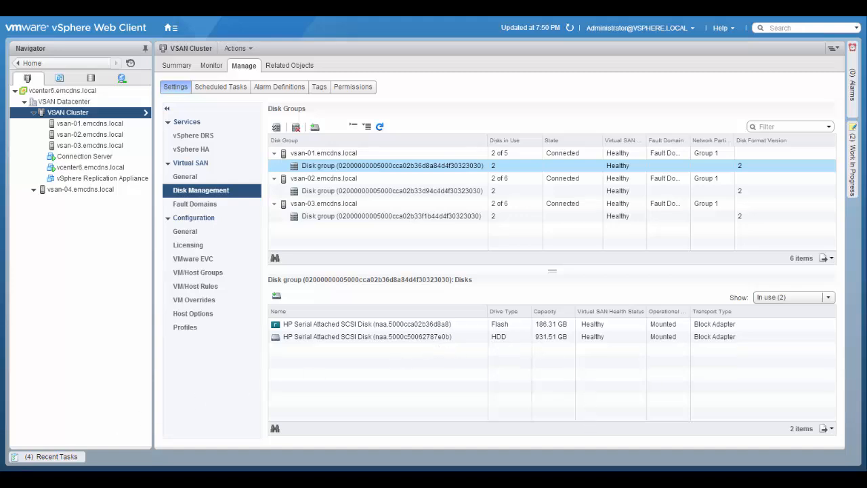
Check the progress of the disk-adding tasks and refresh the cluster's general Virtual SAN status.
click(43, 459)
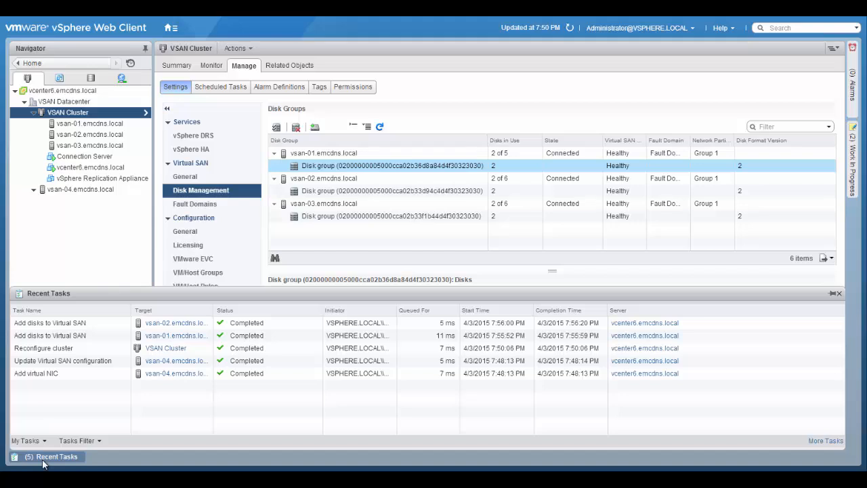
click(42, 462)
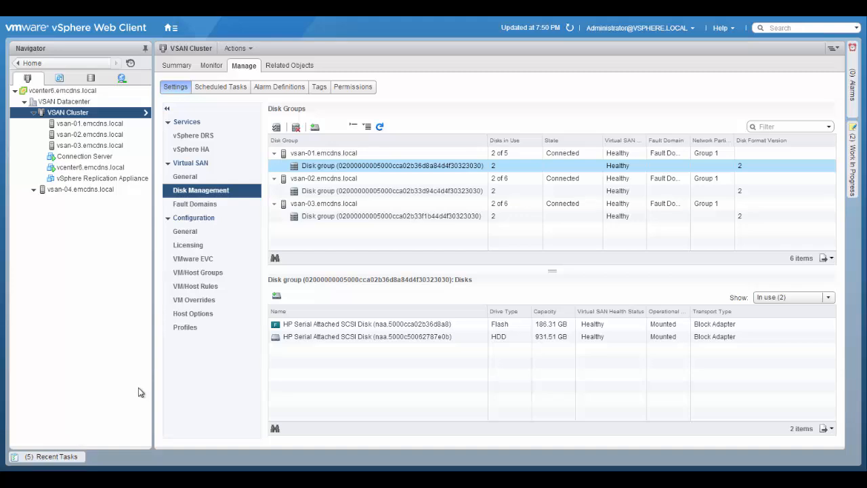
click(192, 178)
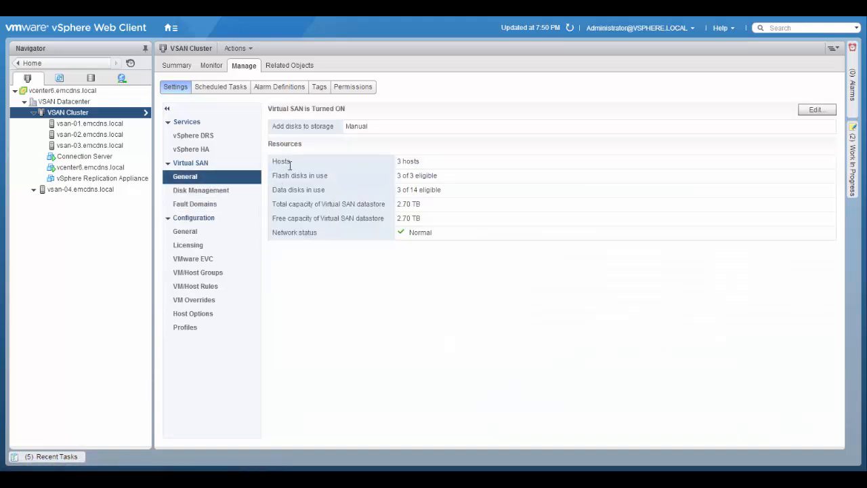
click(571, 29)
click(571, 29)
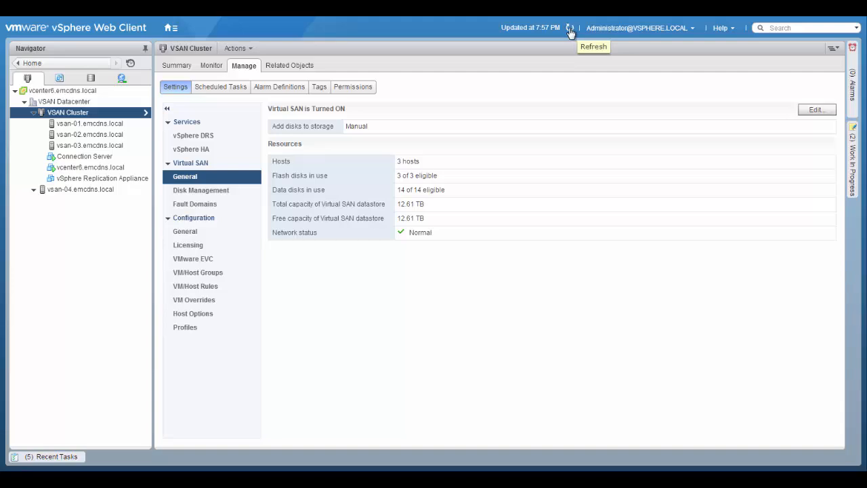
click(569, 31)
Move host vsan-04.emcdns.local into VSAN Cluster and check the recent tasks.
click(84, 193)
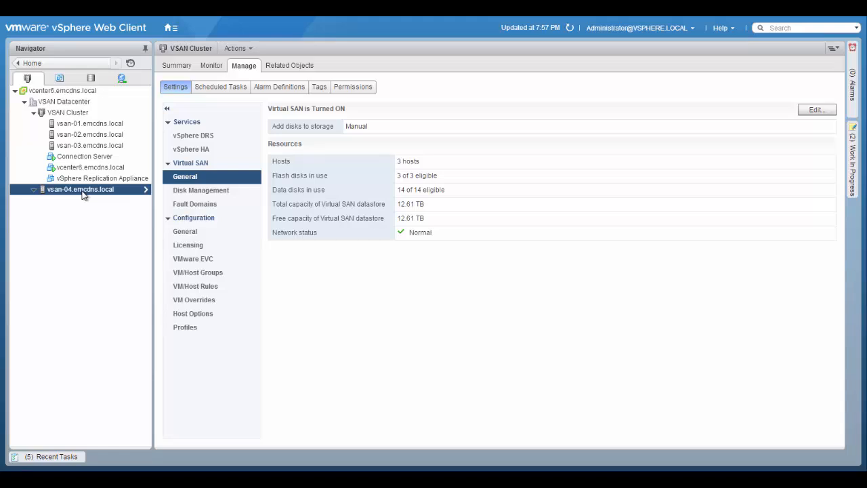
drag(83, 195, 77, 112)
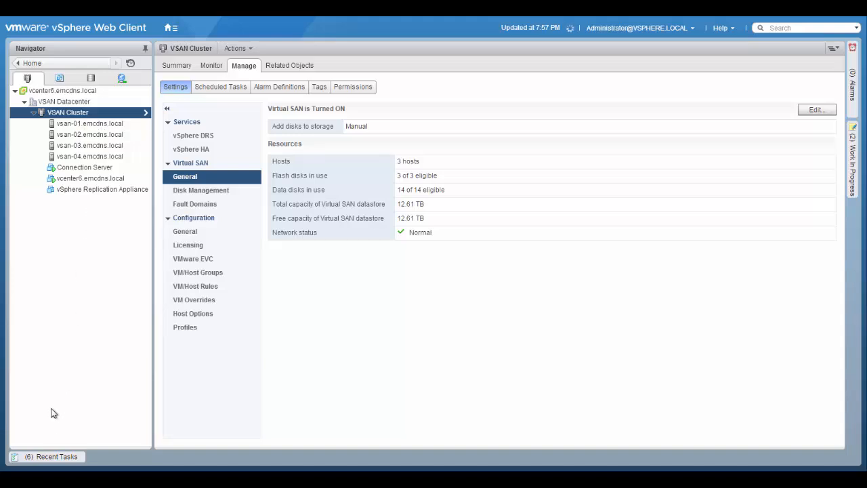
click(42, 458)
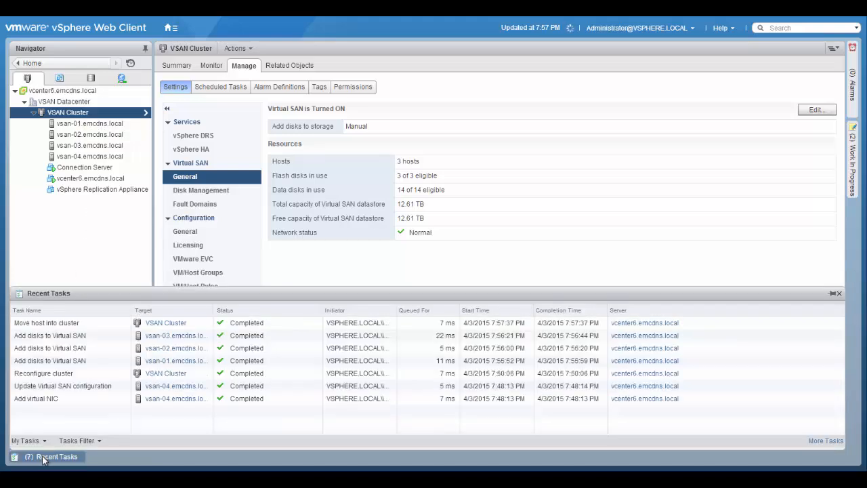
click(42, 457)
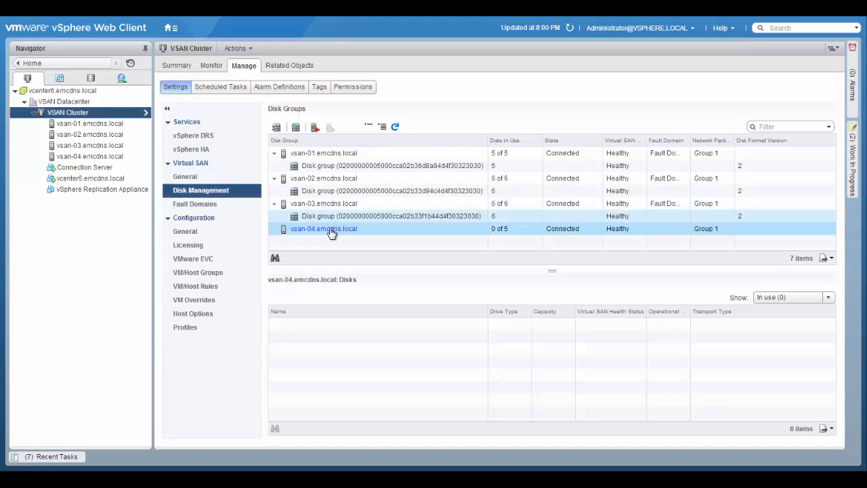
Examine the disks of vsan-04.emcdns.local available for claiming, with all hosts shown, and close the dialog without claiming any.
click(393, 231)
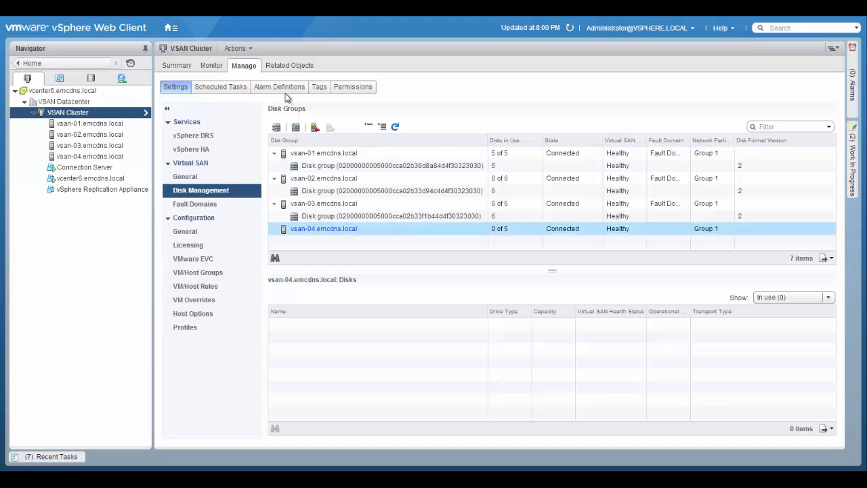
click(276, 128)
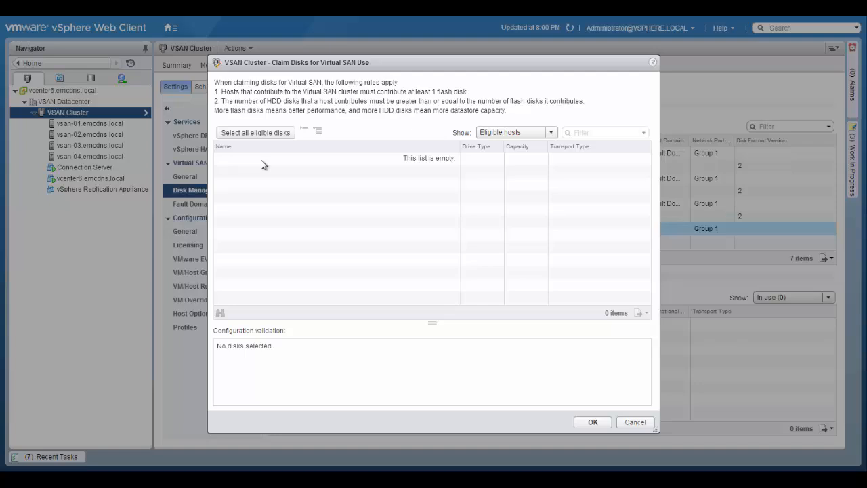
click(551, 133)
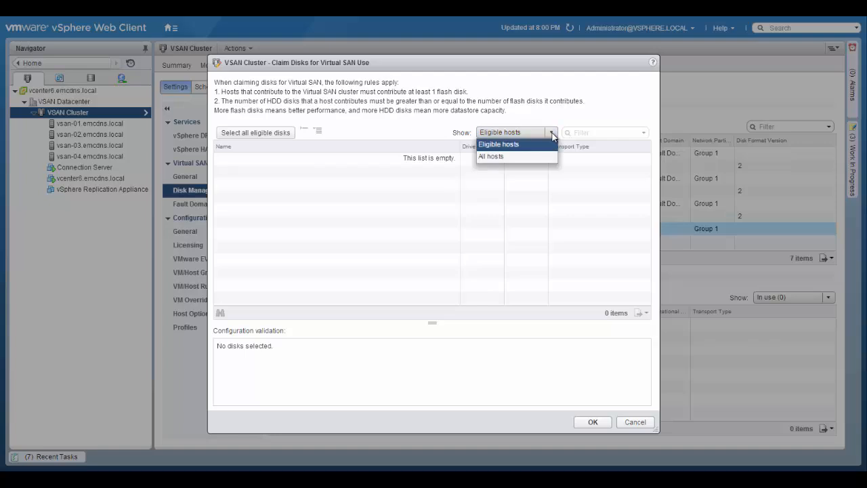
click(519, 157)
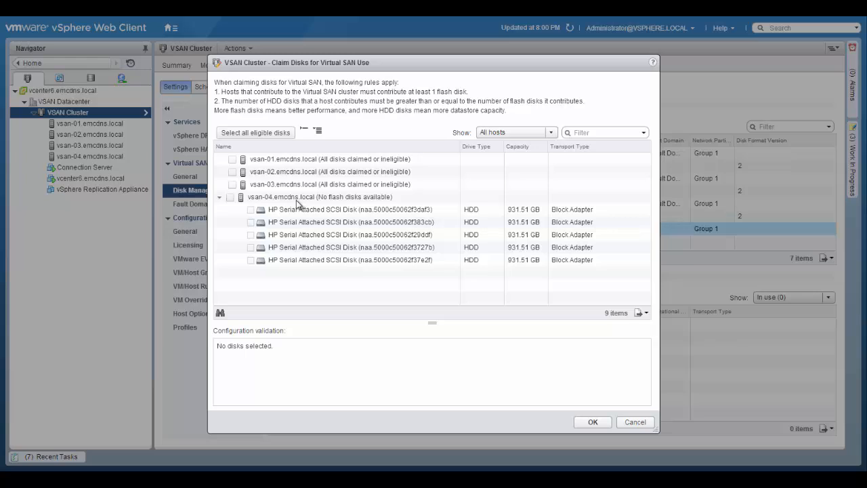
click(553, 133)
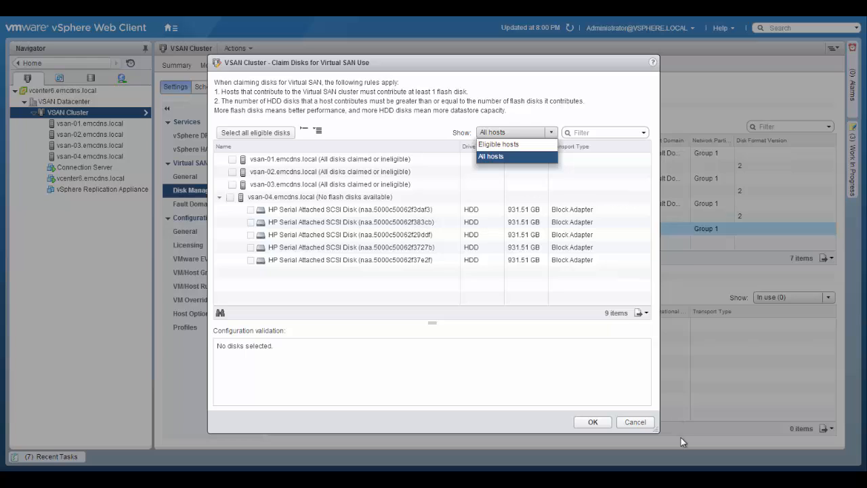
click(647, 424)
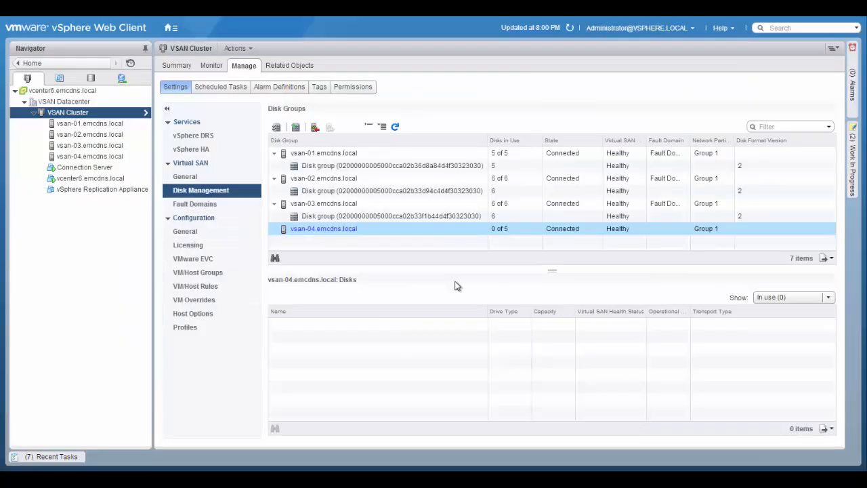
Review the summary, general settings and default storage policy options of vsanDatastore in VSAN Datacenter without changing the policy.
click(95, 81)
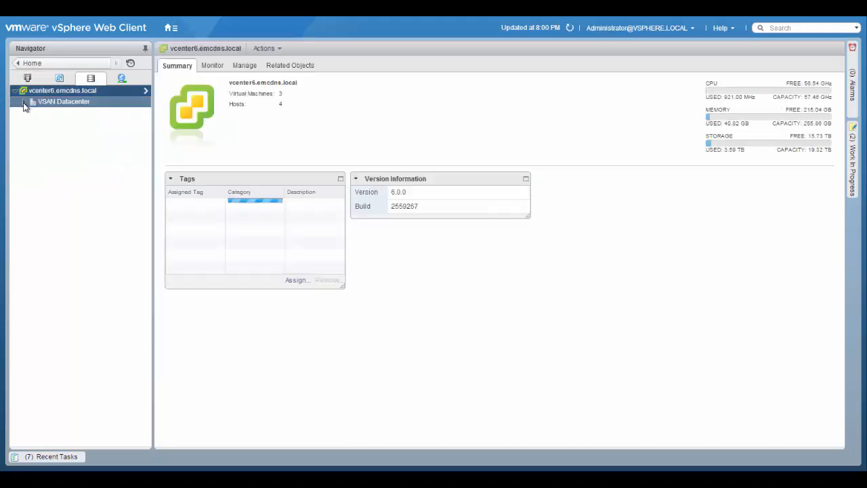
click(24, 102)
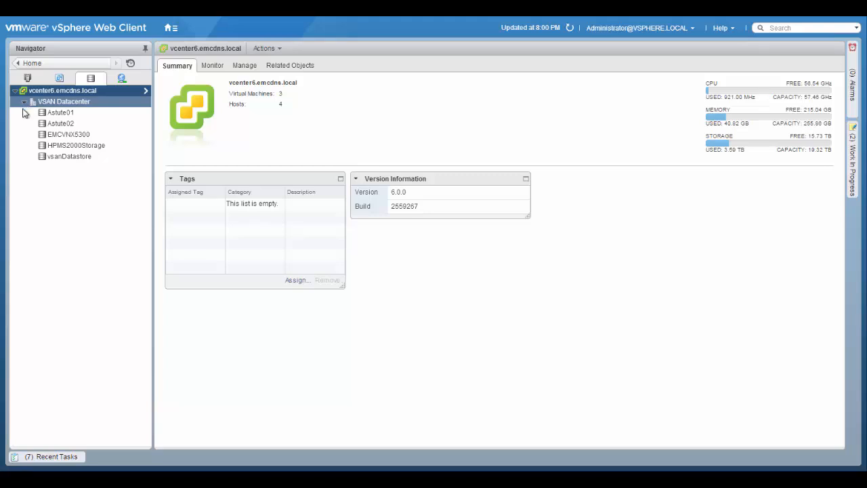
click(70, 157)
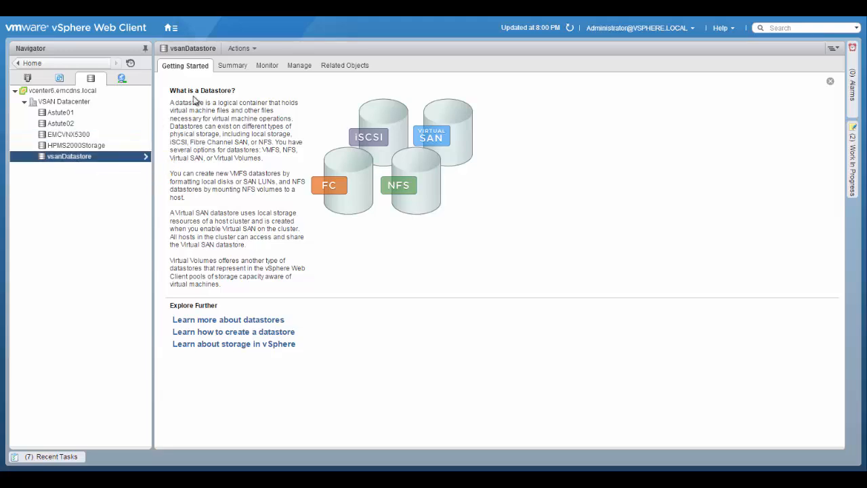
click(234, 68)
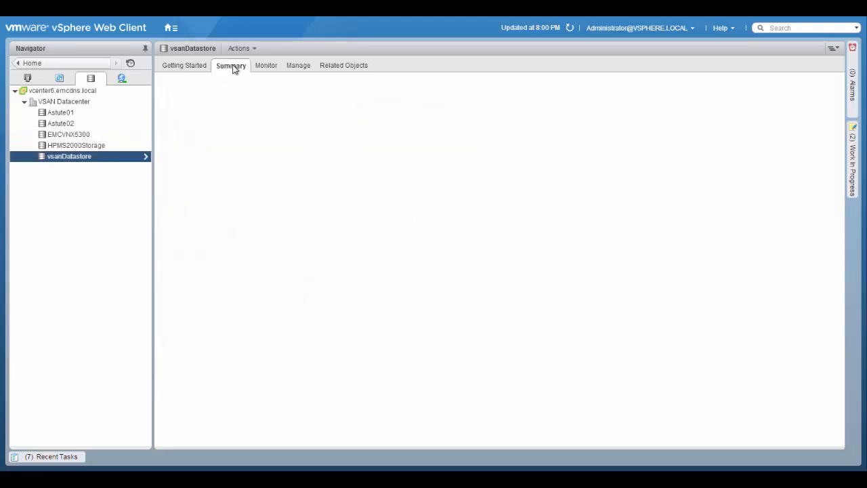
click(288, 68)
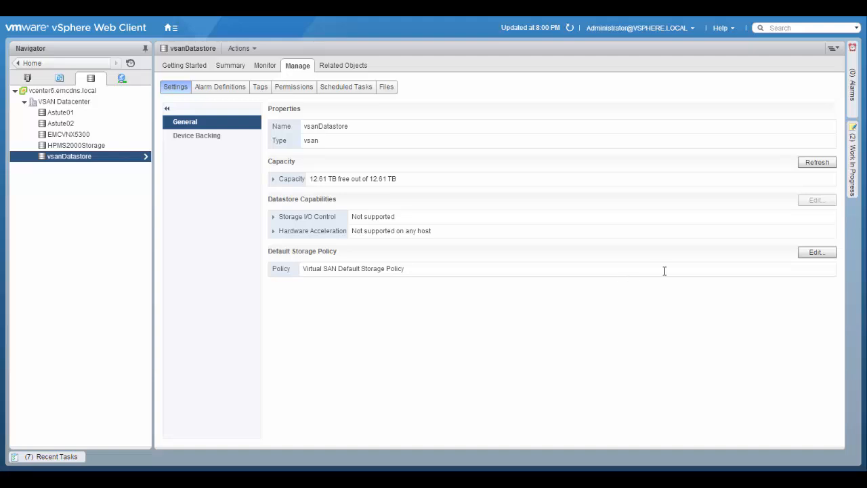
click(826, 254)
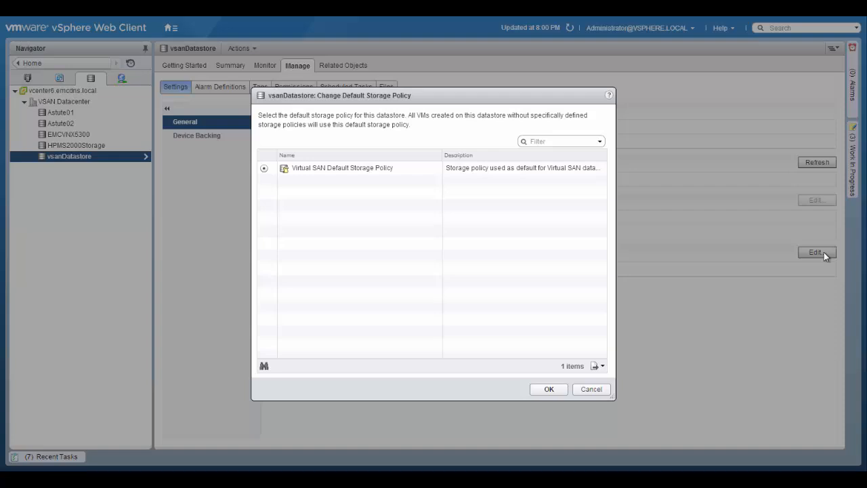
click(592, 392)
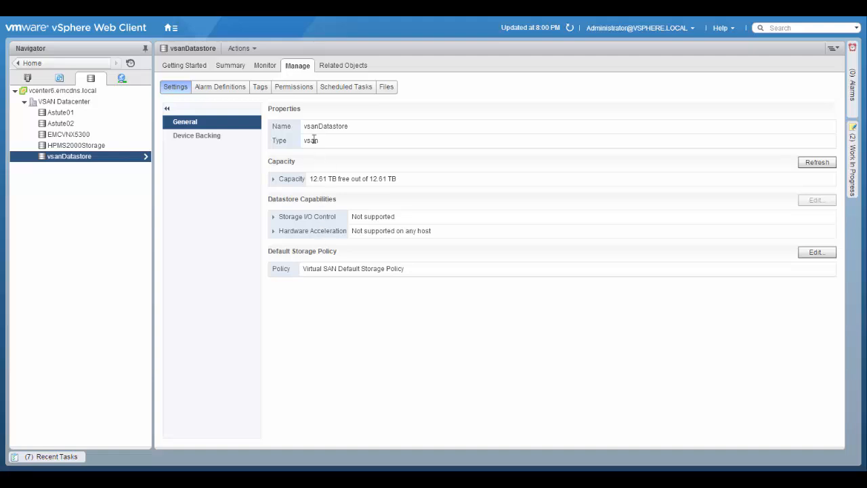
Examine the issues, triggered alarms, performance, tasks and events of vsanDatastore.
click(267, 67)
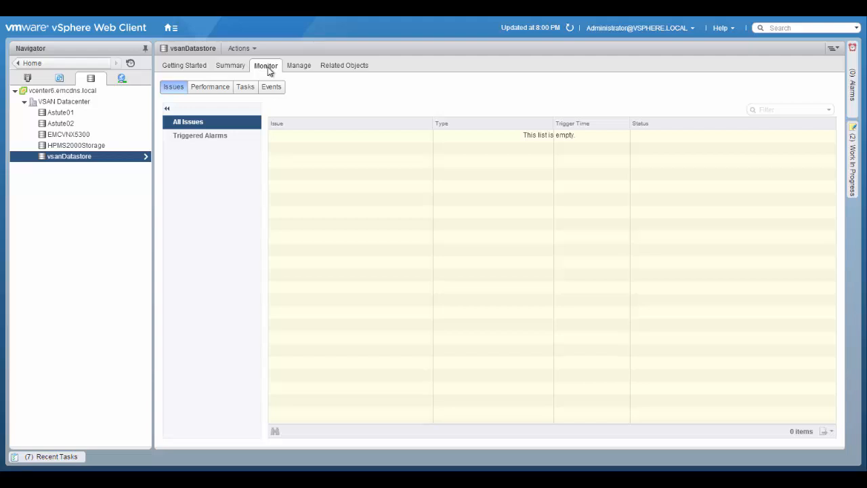
click(198, 138)
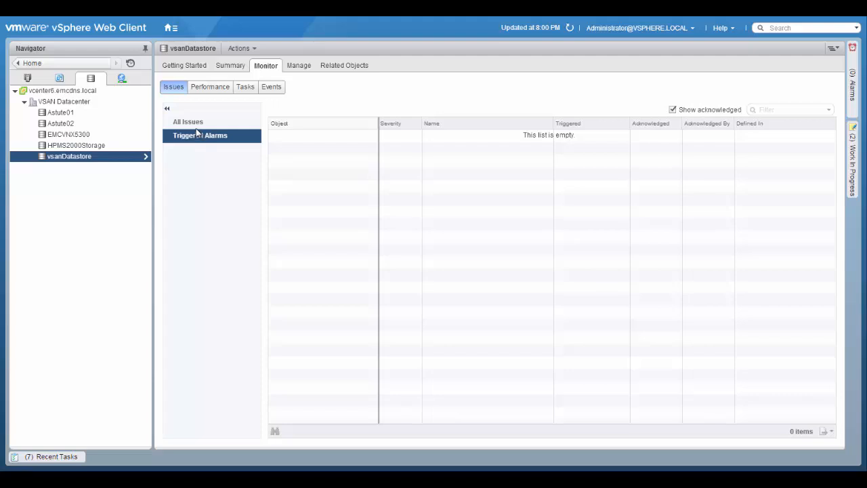
click(215, 93)
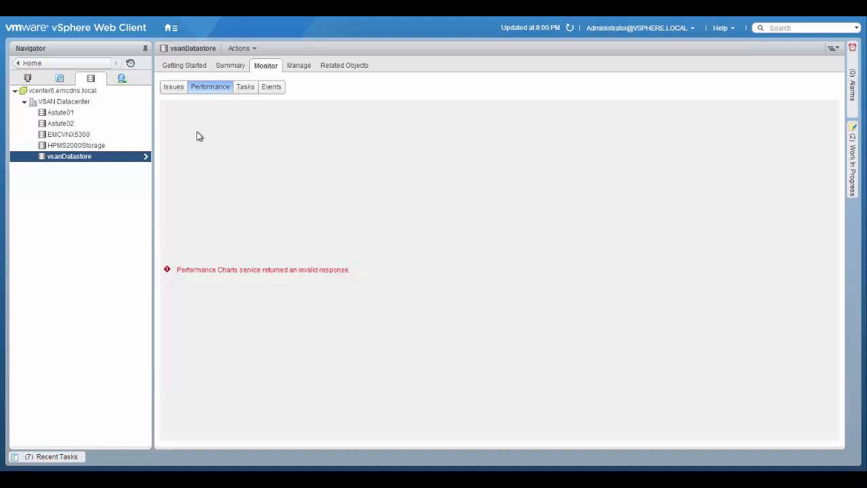
click(247, 88)
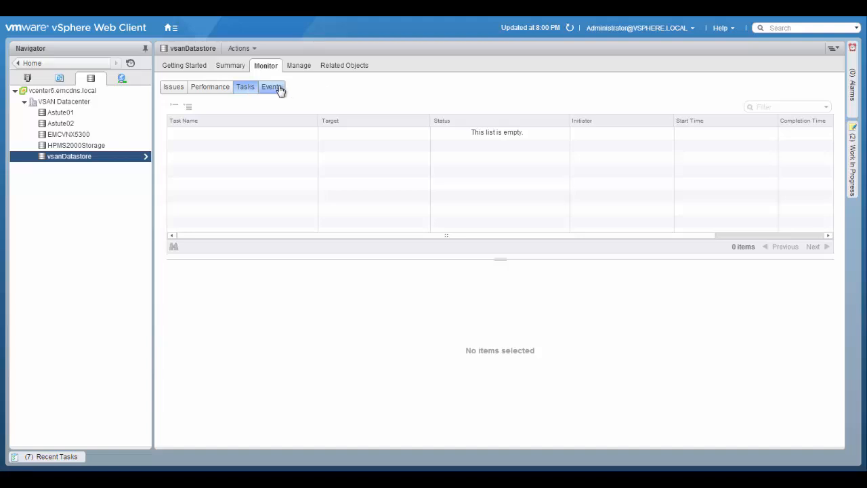
click(277, 89)
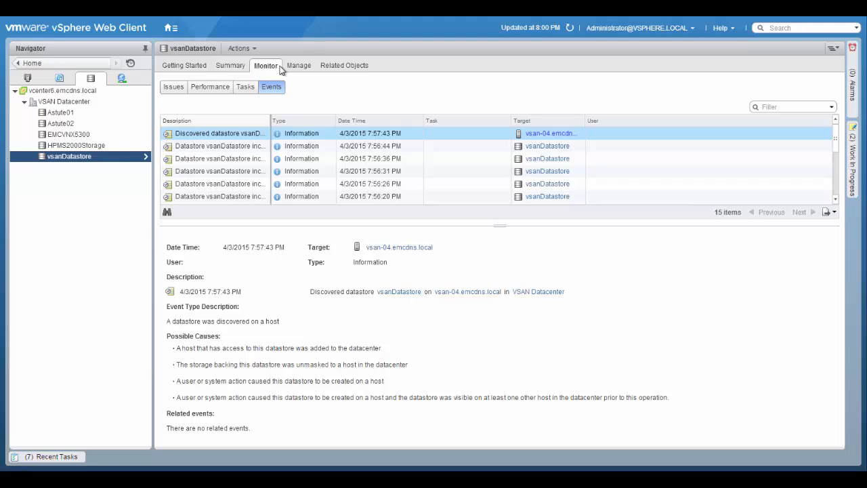
Review the virtual machines and hosts related to vsanDatastore, and return to the home page.
click(340, 68)
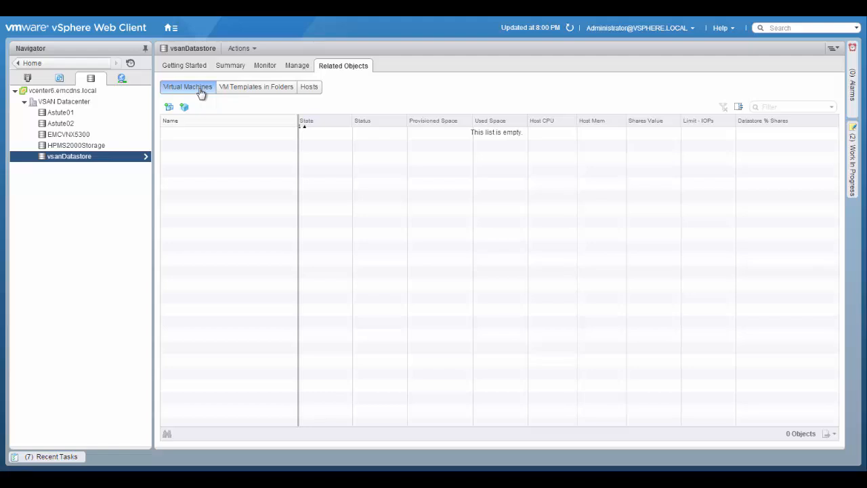
click(307, 89)
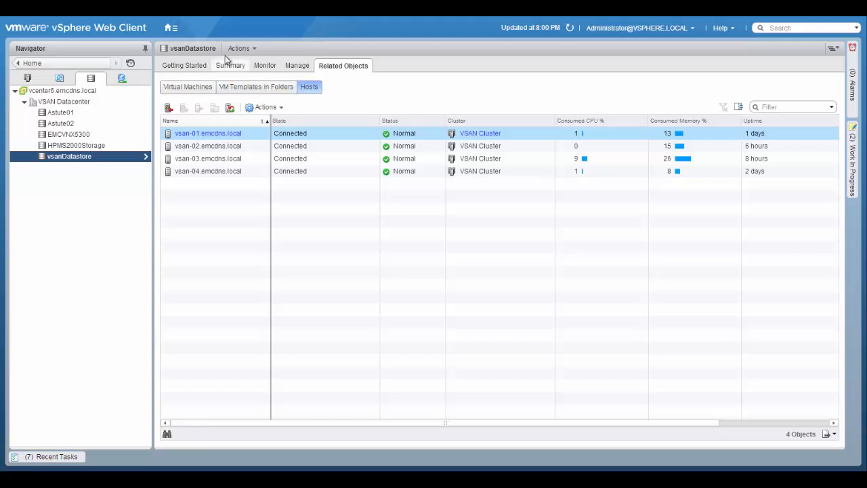
click(170, 28)
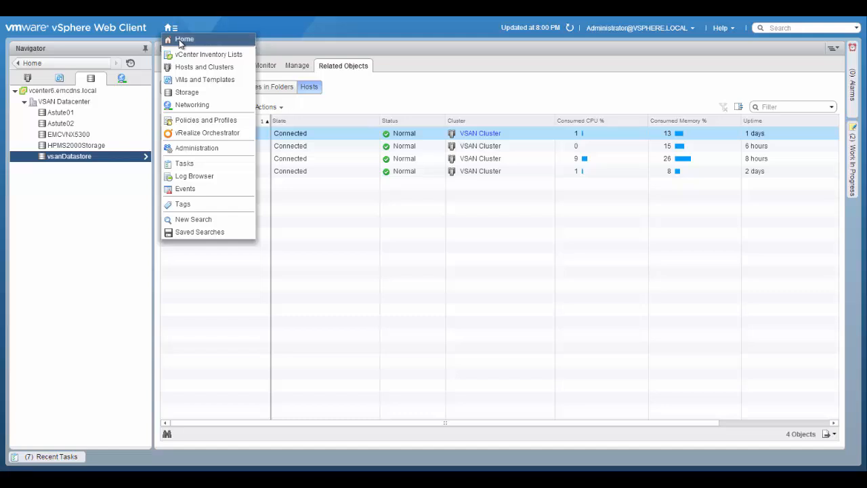
click(180, 41)
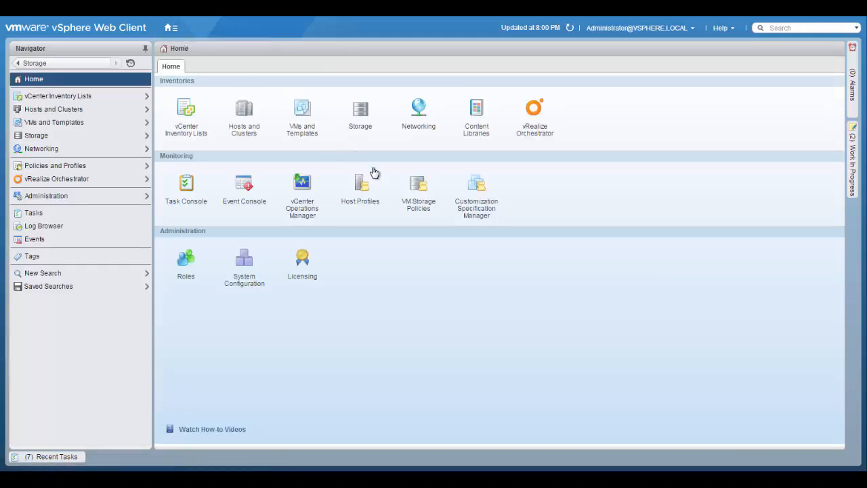
Examine the Virtual SAN Default Storage Policy's Rule-Set 1, disk stripes help and storage compatibility, discard the edit, and return to the home page.
click(419, 198)
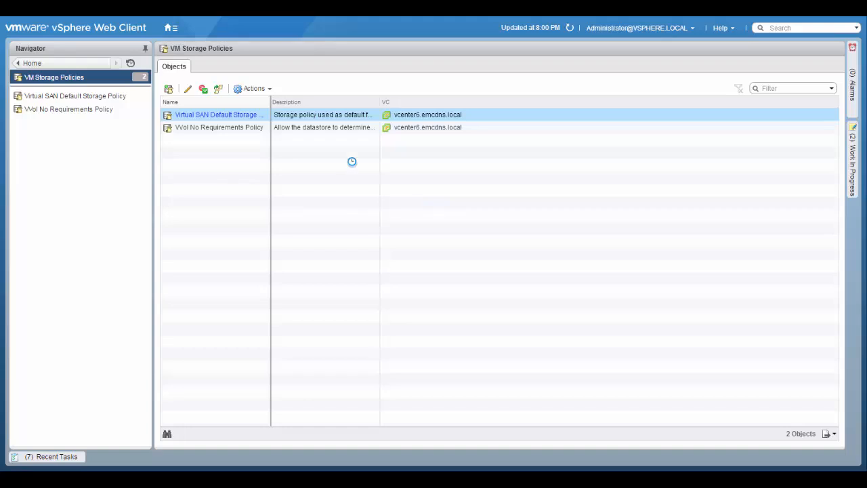
click(238, 115)
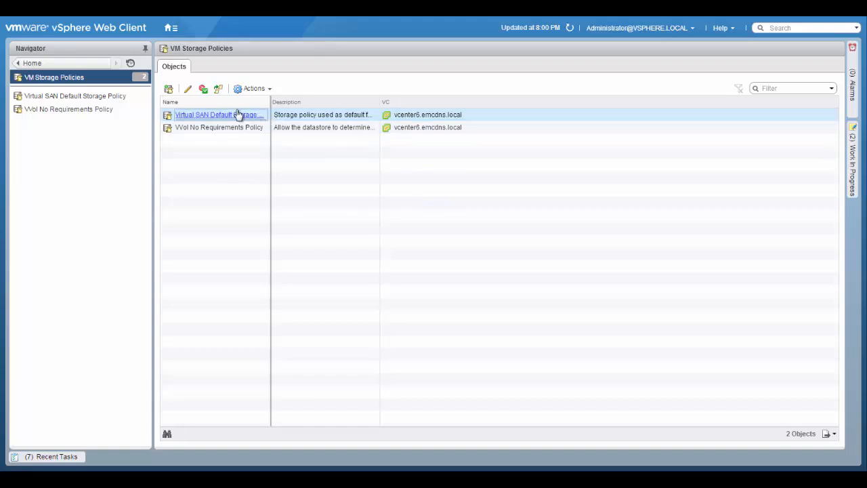
click(190, 90)
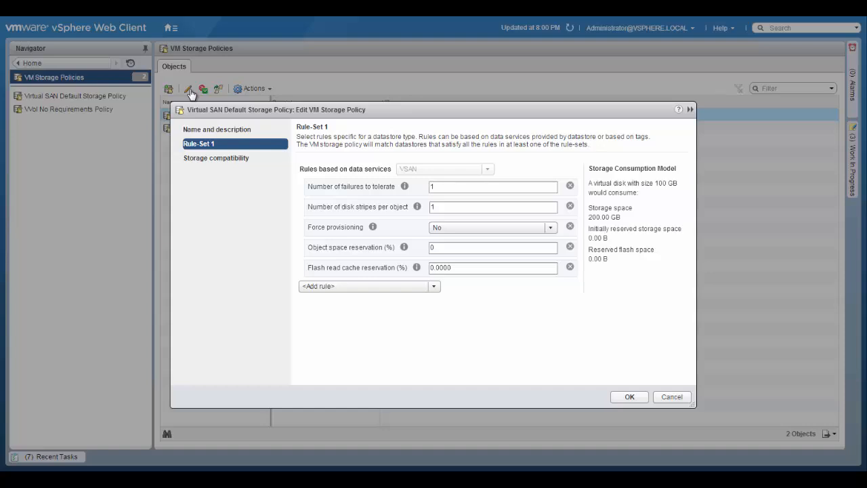
click(418, 207)
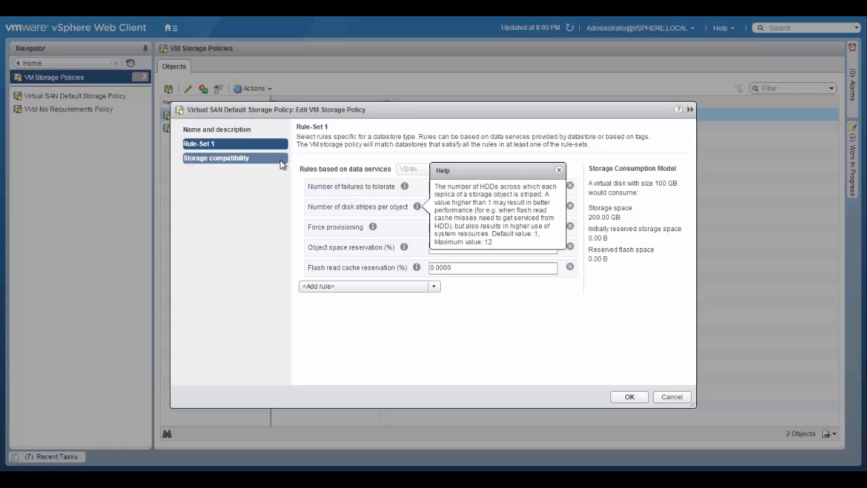
click(231, 167)
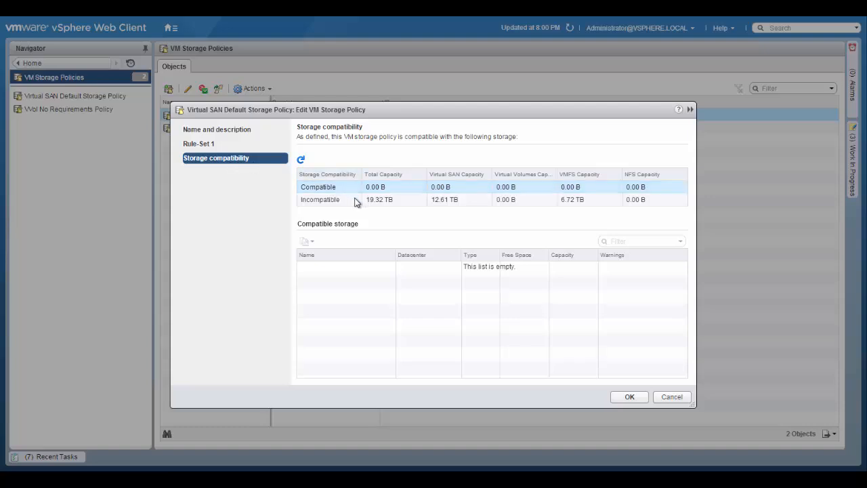
click(668, 400)
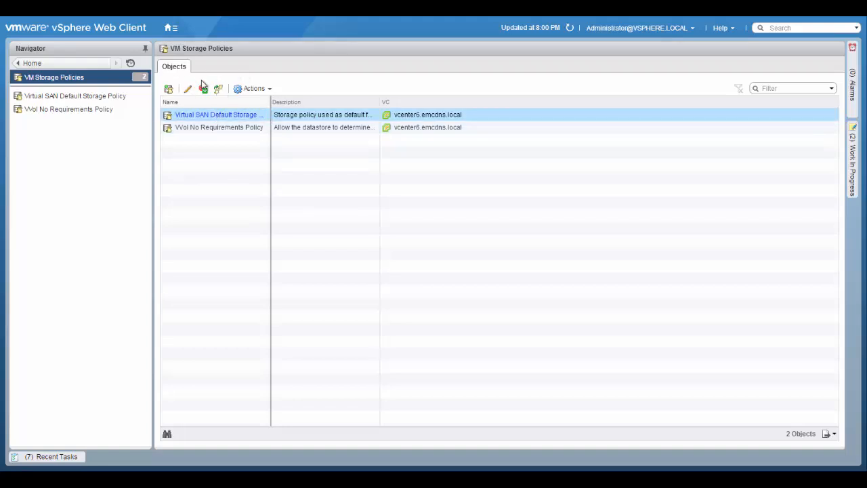
click(173, 29)
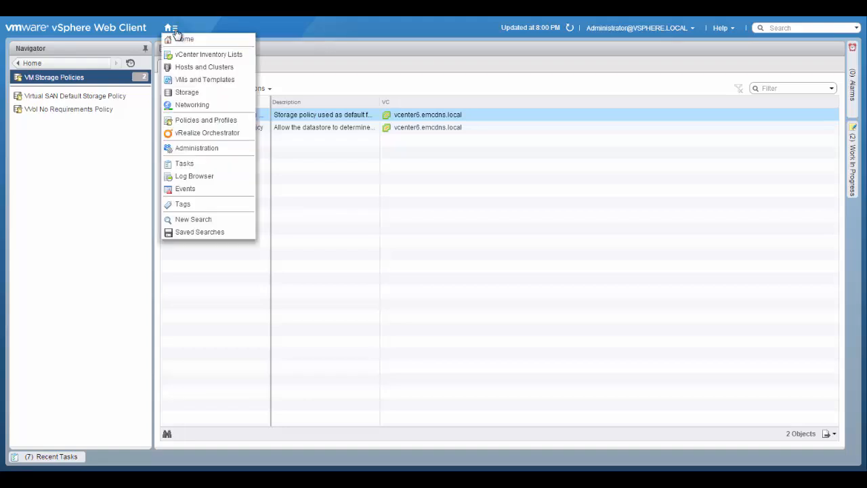
click(176, 39)
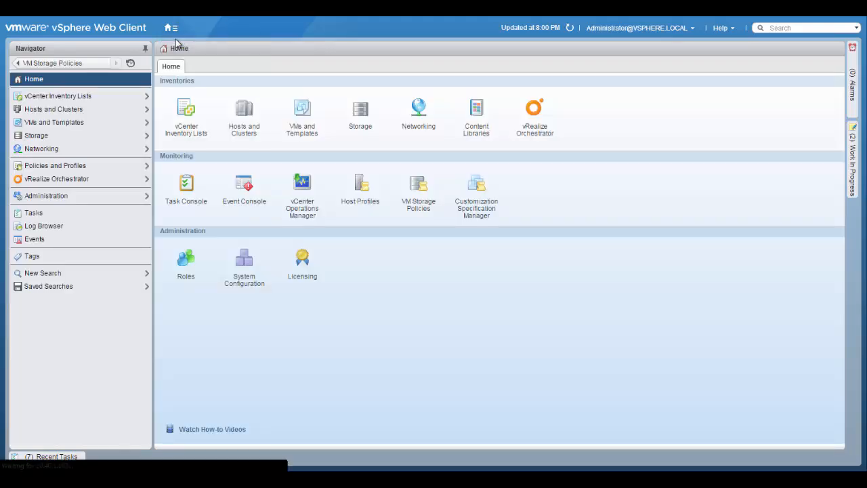